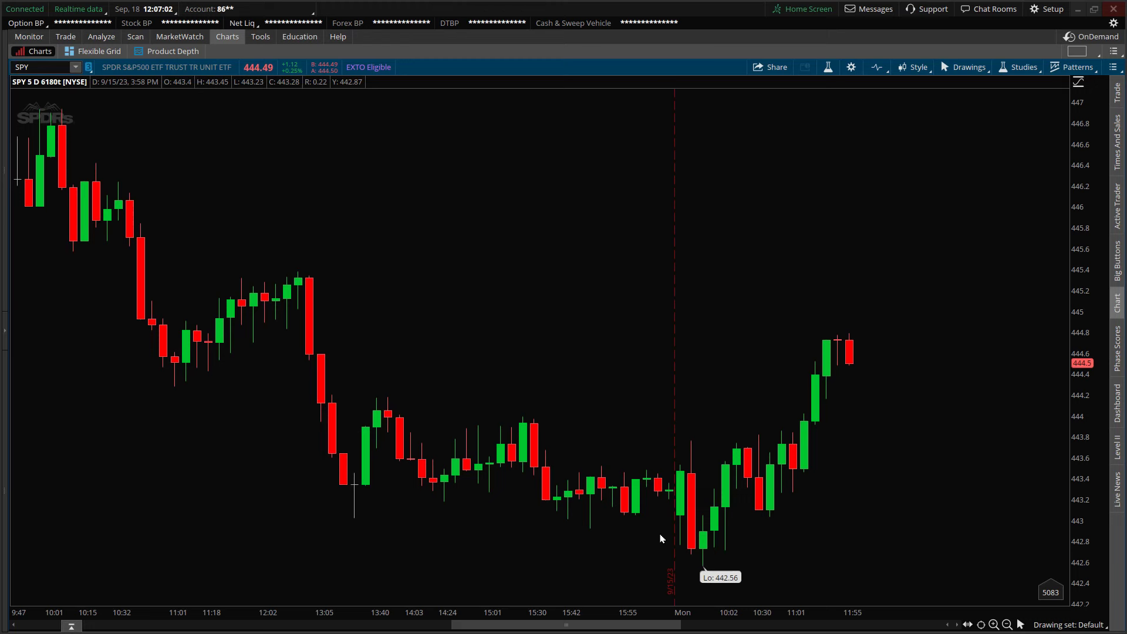
# Undo the removal of the grey rectangle and the 442.75 price level on the SPY chart.
pyautogui.rightClick(438, 516)
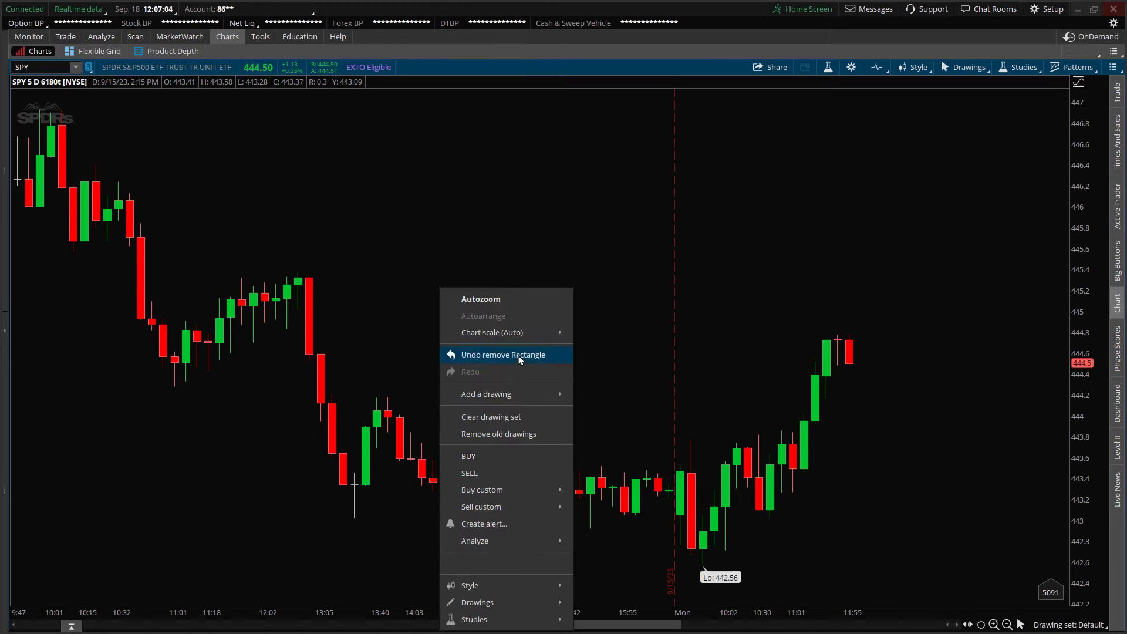
pyautogui.click(482, 354)
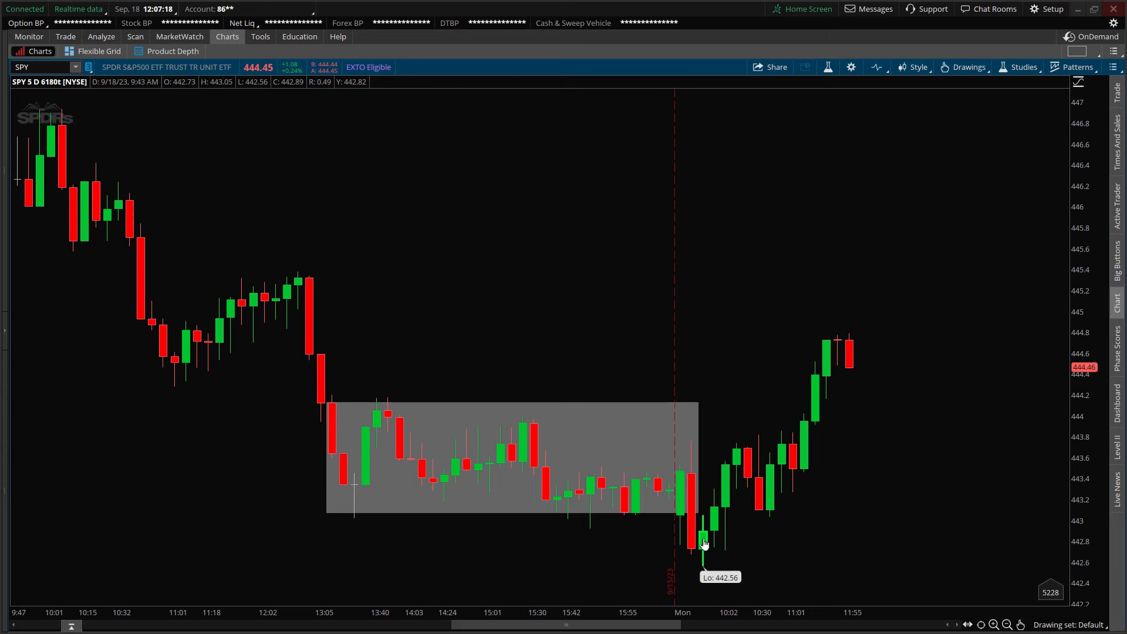
pyautogui.rightClick(781, 538)
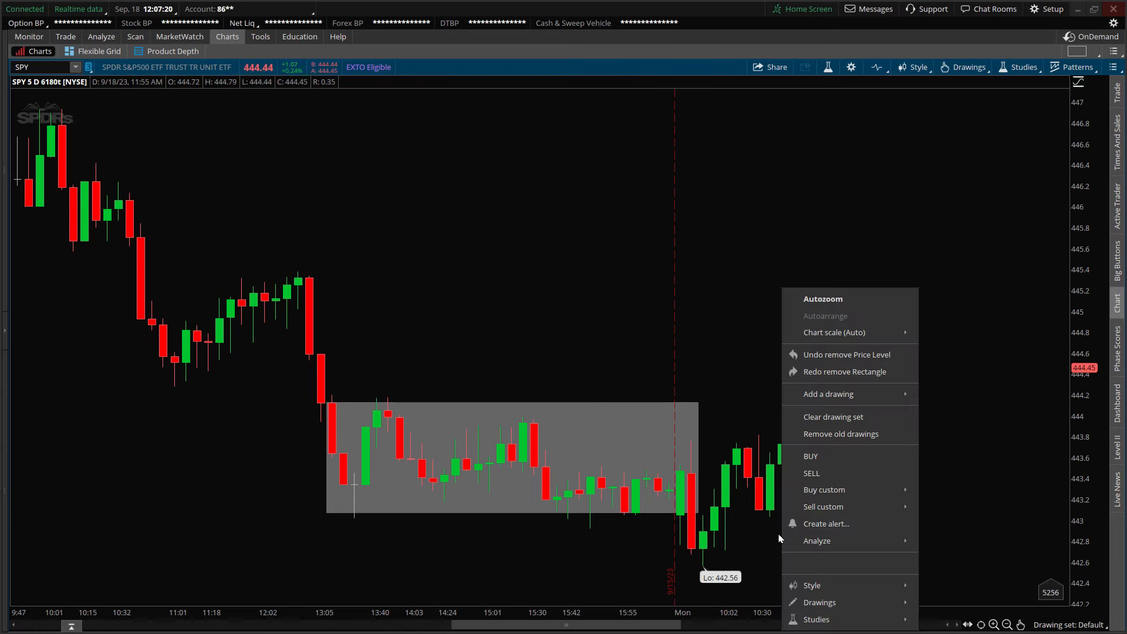
pyautogui.click(869, 356)
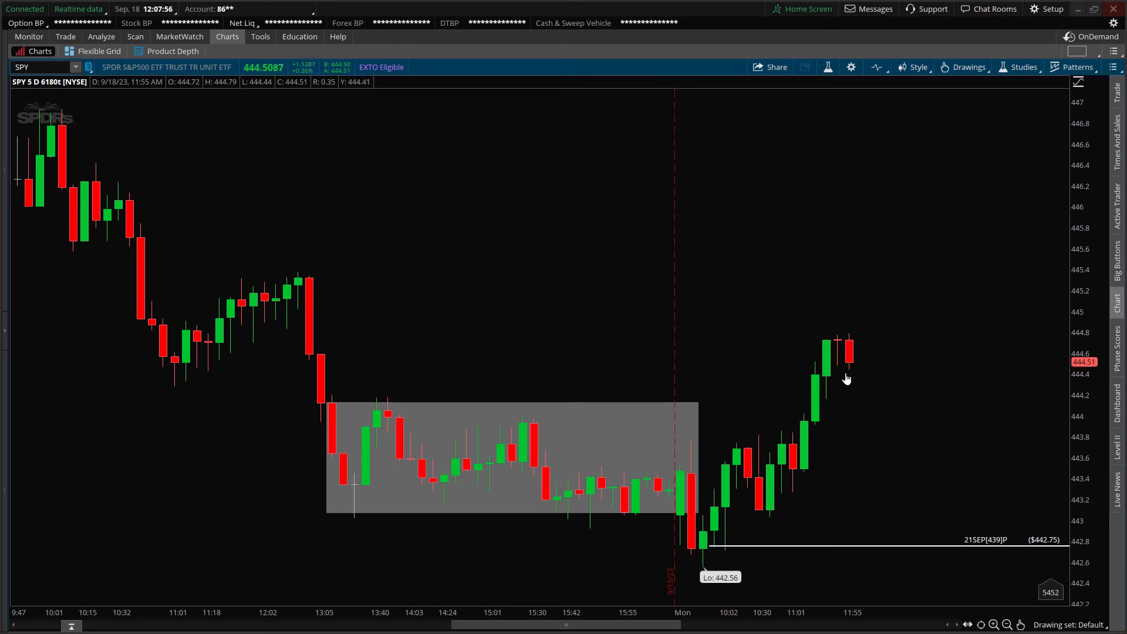
# Undo the channel removal to restore the rising yellow channel over Monday's candles.
pyautogui.rightClick(744, 516)
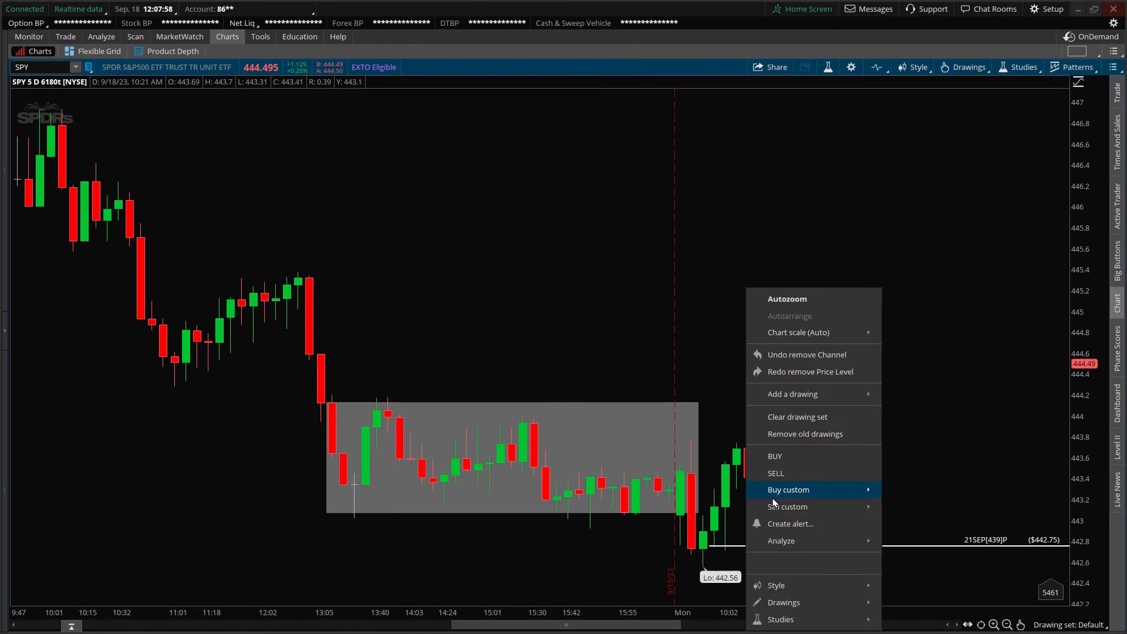
pyautogui.click(838, 360)
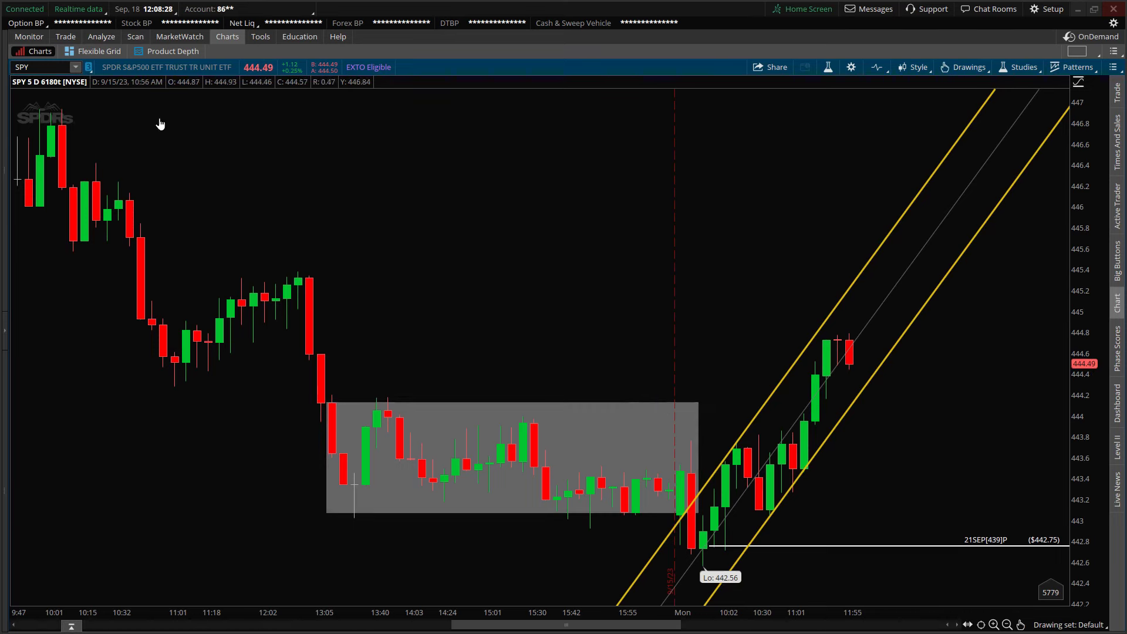
# Open Trade > All Products to show SPY's option chain and the +4 439 put position.
pyautogui.click(68, 39)
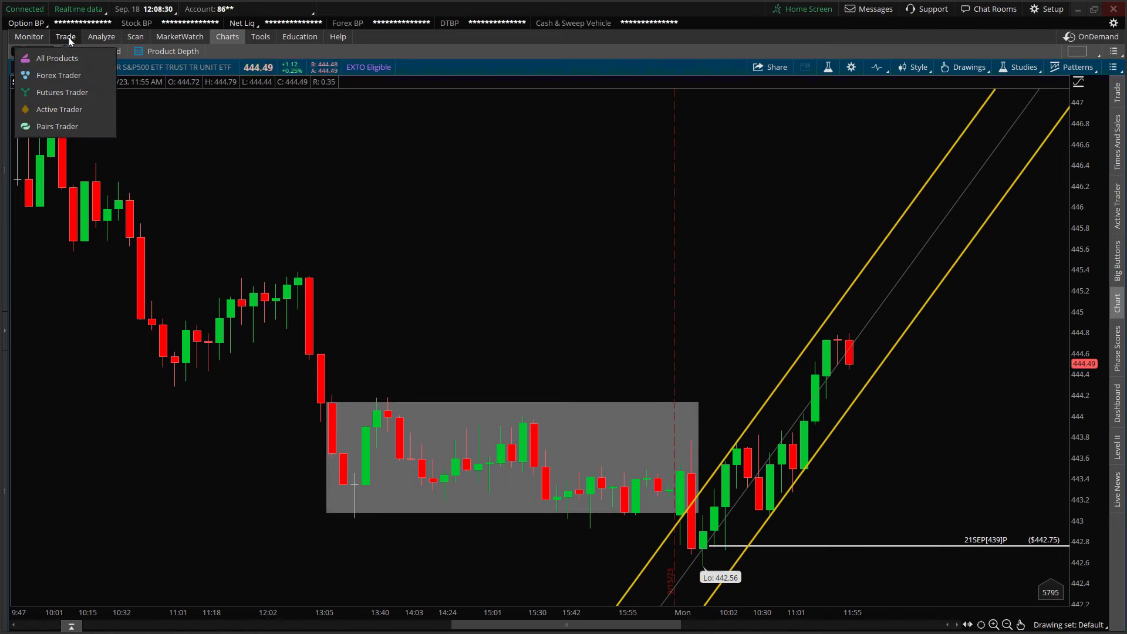
pyautogui.click(69, 39)
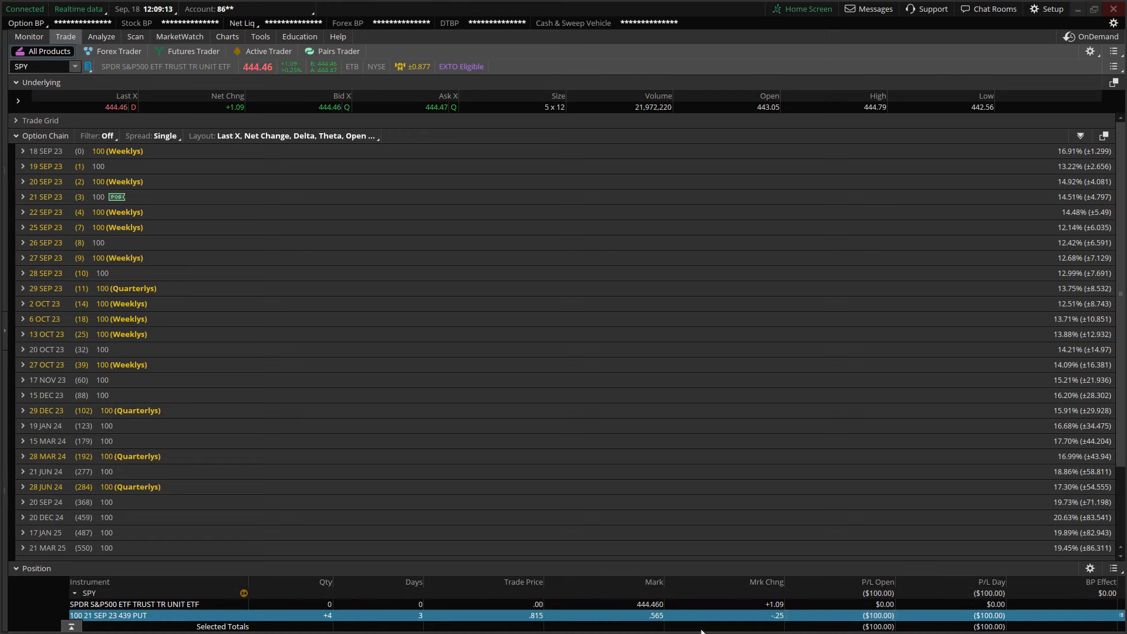
# Return to the SPY 5-day chart showing the rising channel and Monday's 442.56 low.
pyautogui.moveTo(300, 619)
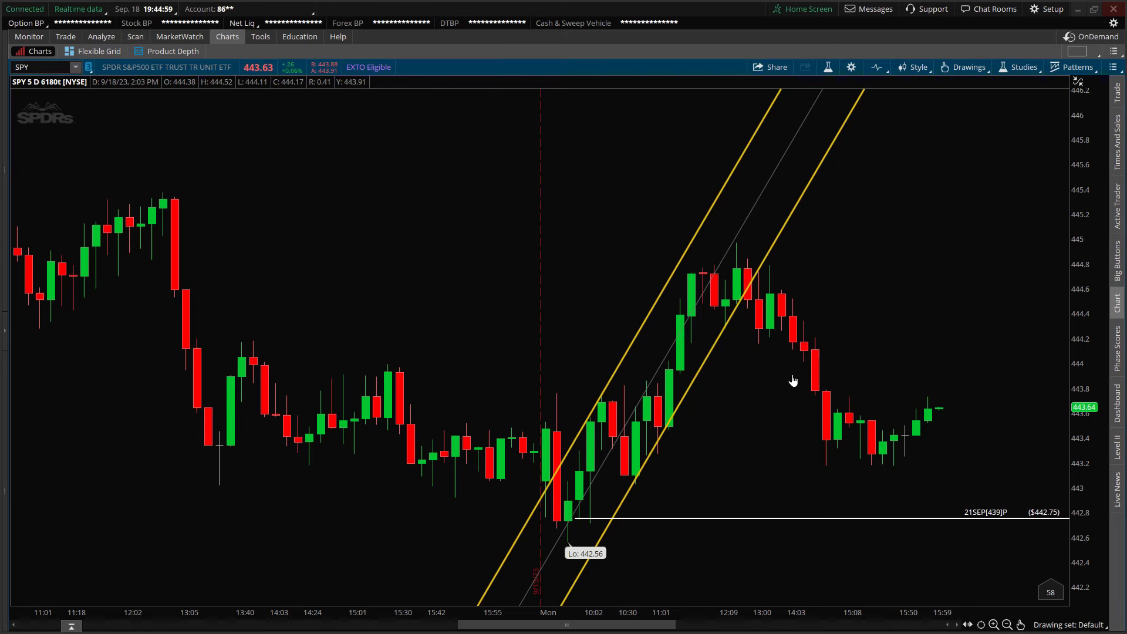
# Undo the channel removal to bring back the falling yellow channel from the 12:09 high.
pyautogui.rightClick(728, 386)
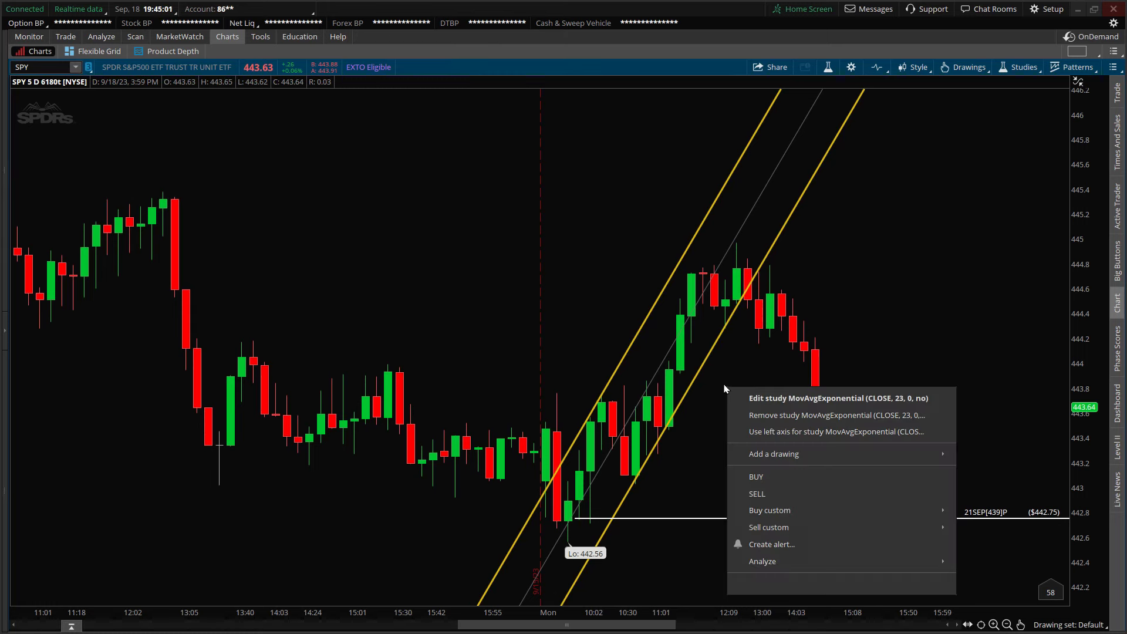
pyautogui.rightClick(862, 306)
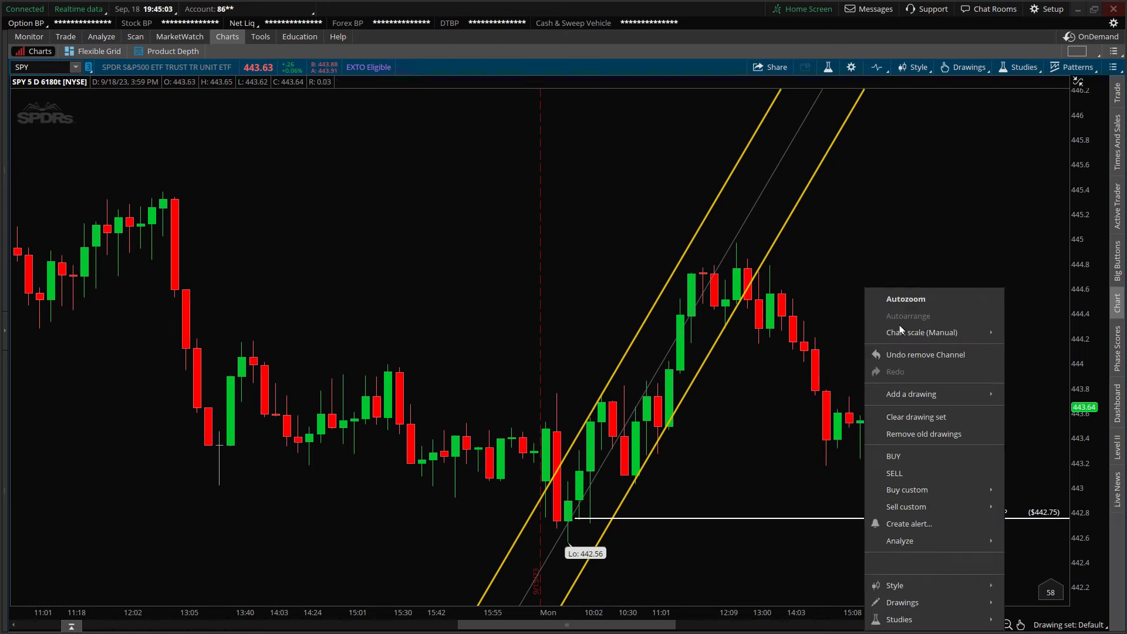
pyautogui.click(910, 355)
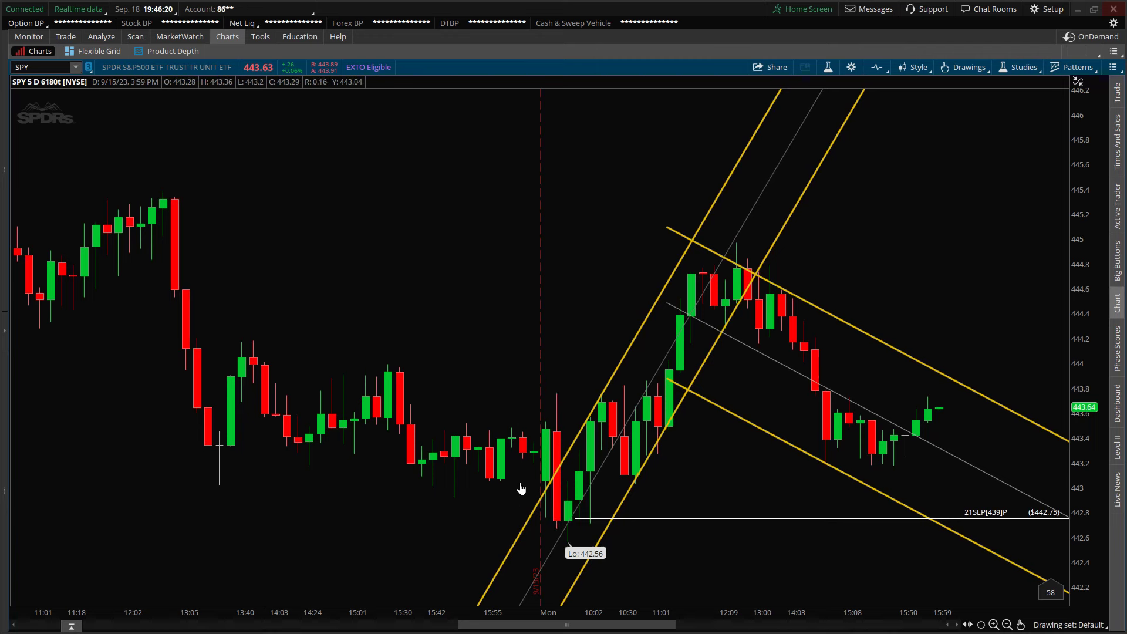
# Undo the rectangle removal to restore the magenta band near 443.10.
pyautogui.rightClick(381, 528)
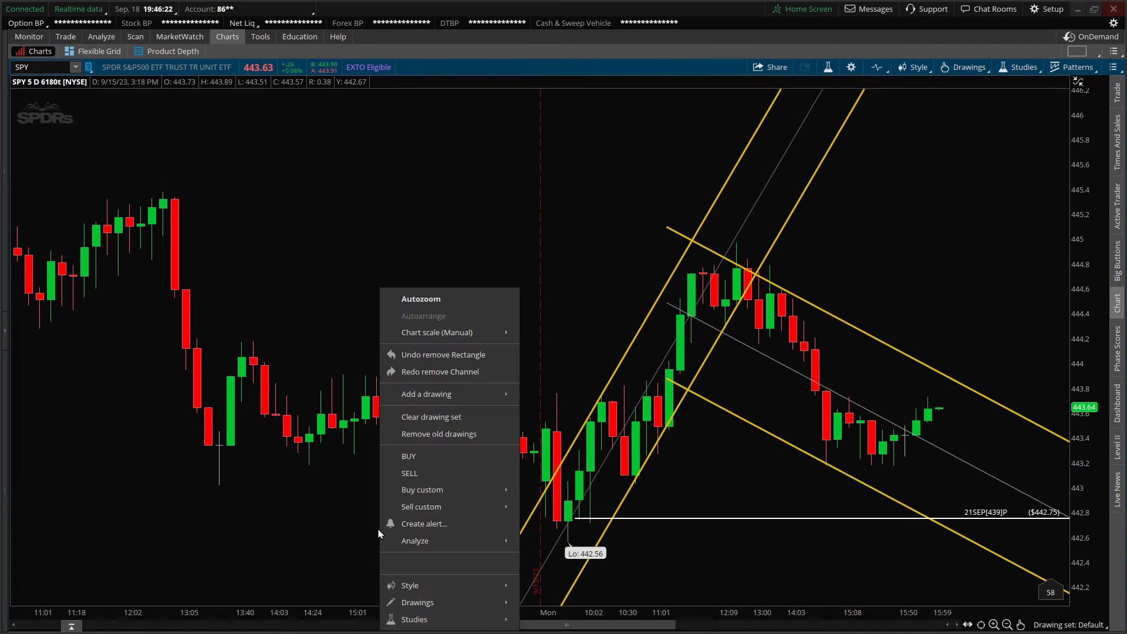
pyautogui.click(498, 355)
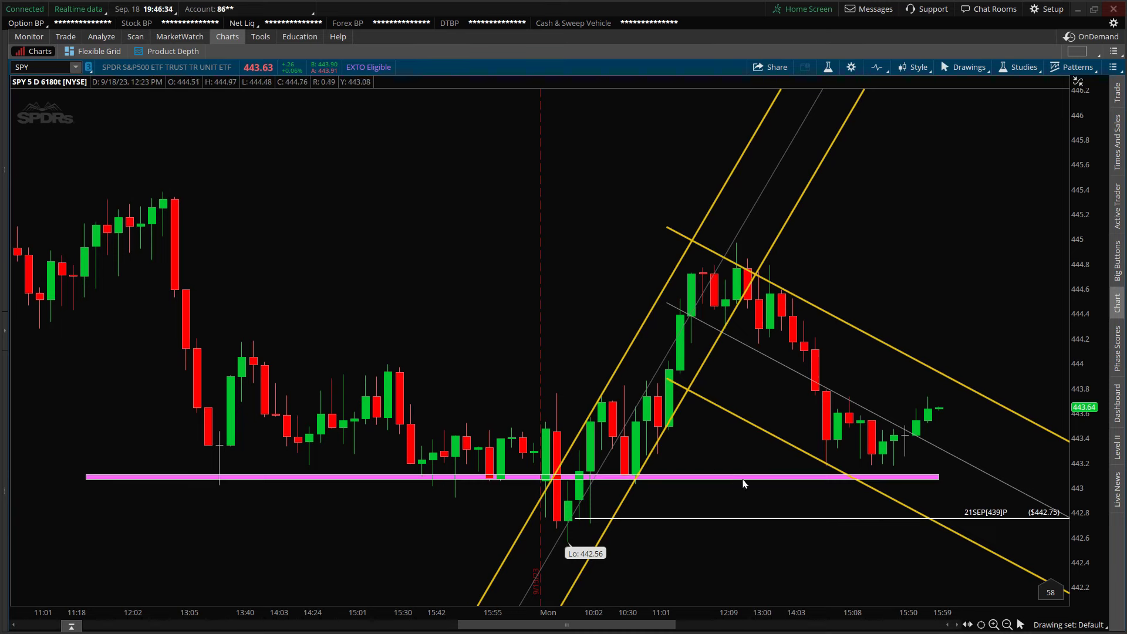
pyautogui.moveTo(750, 483)
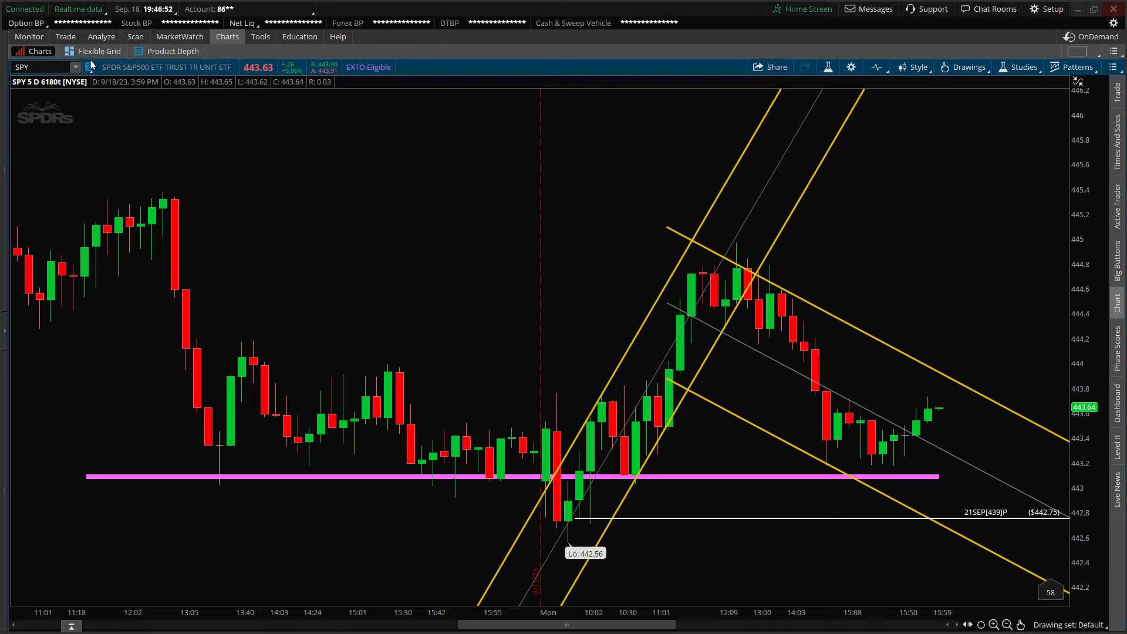
# Switch from the SPY chart to the Trade page.
pyautogui.click(67, 37)
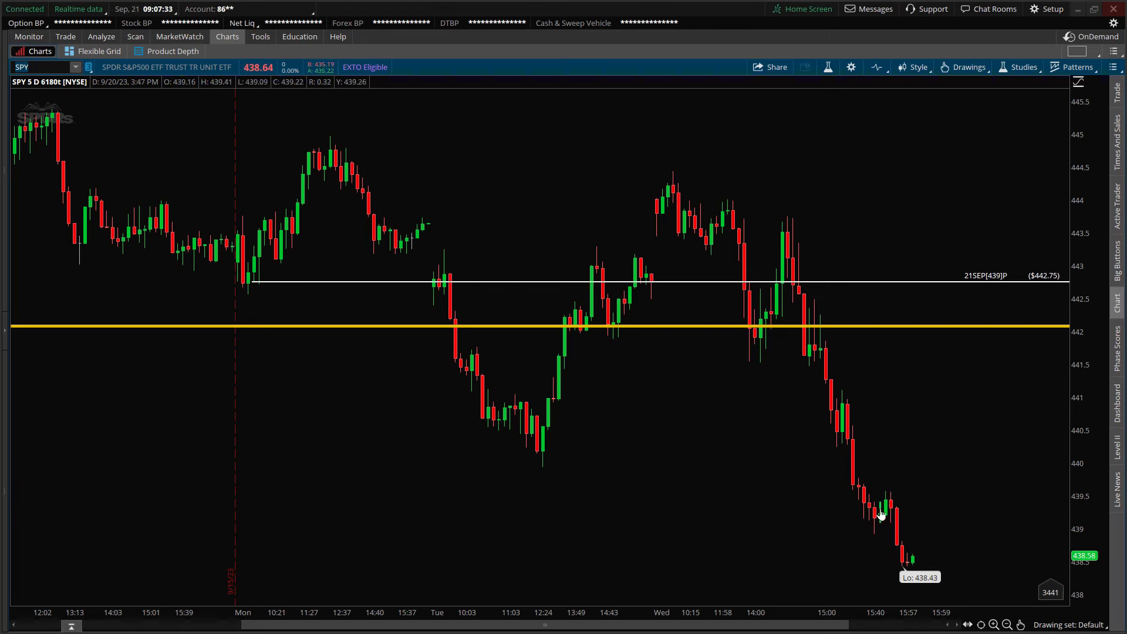
pyautogui.click(66, 37)
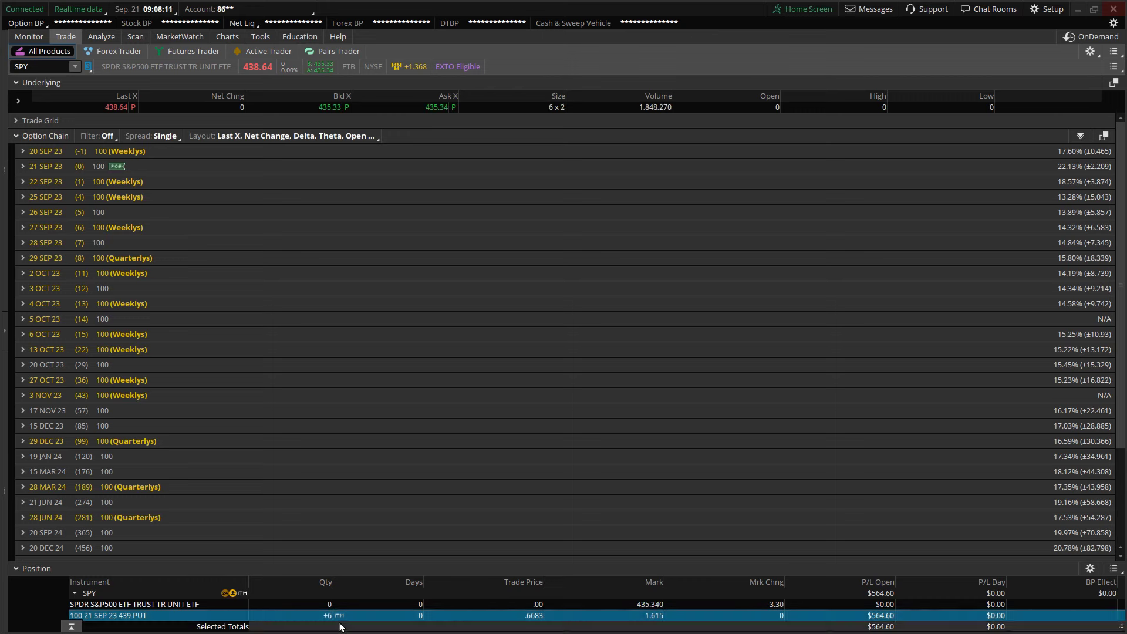
pyautogui.moveTo(328, 617)
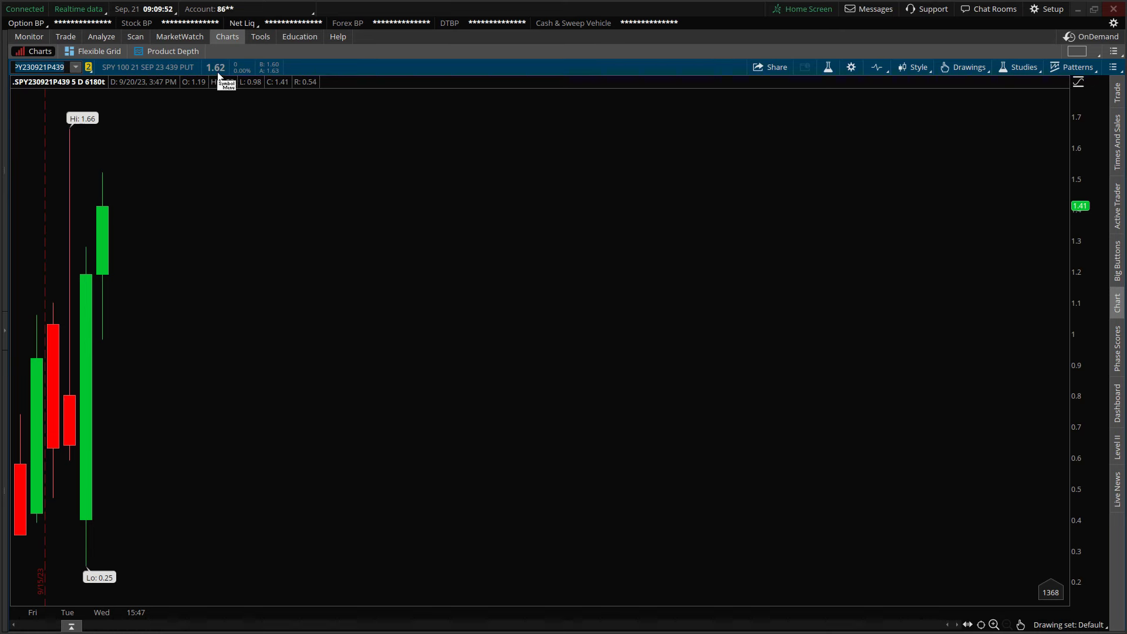
pyautogui.click(1117, 206)
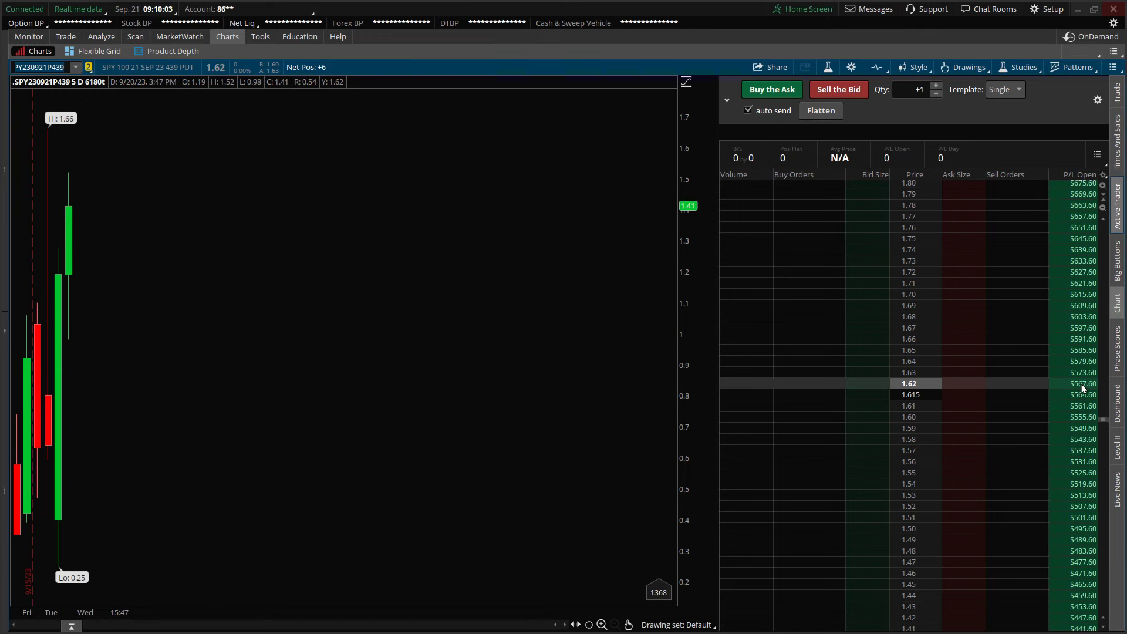
pyautogui.scroll(-9, 933, 449)
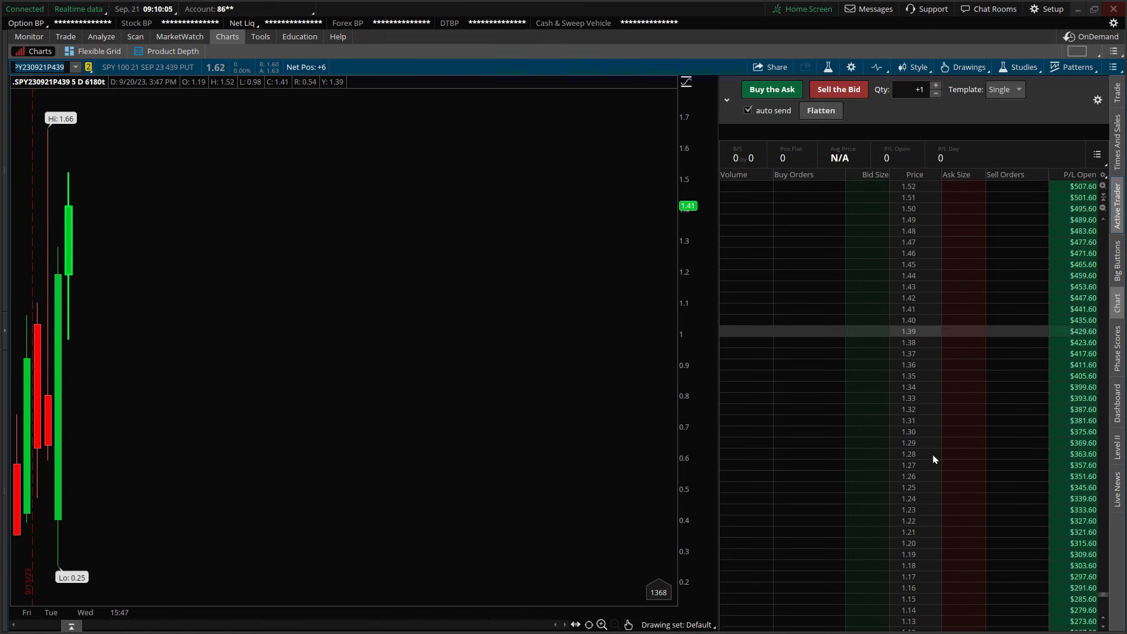
pyautogui.scroll(-19, 934, 460)
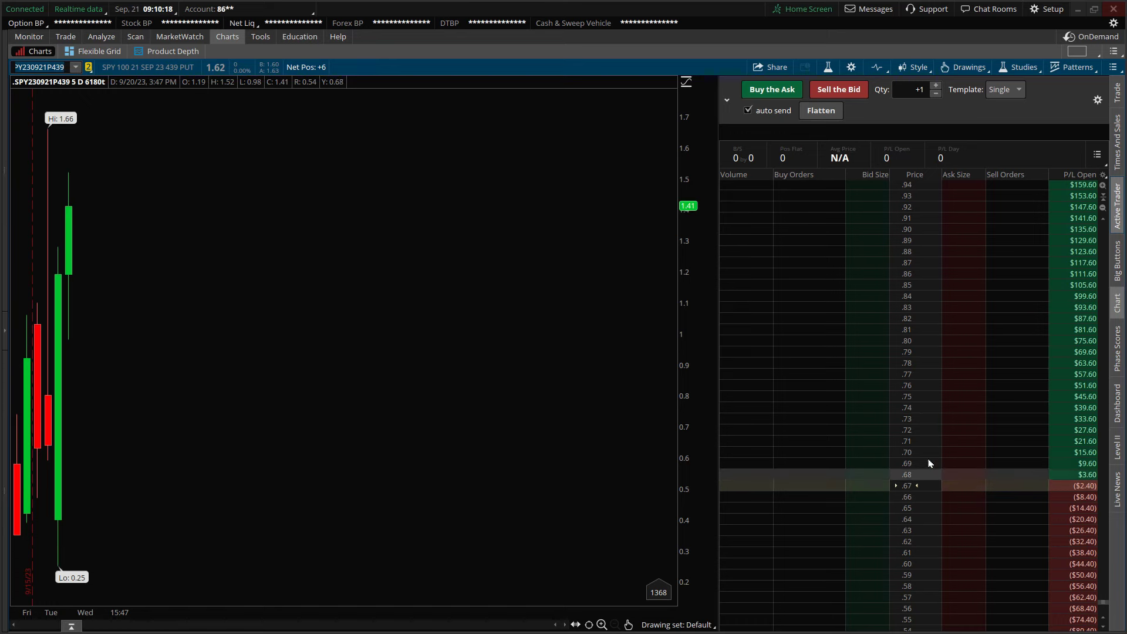
pyautogui.scroll(20, 934, 446)
pyautogui.scroll(5, 937, 437)
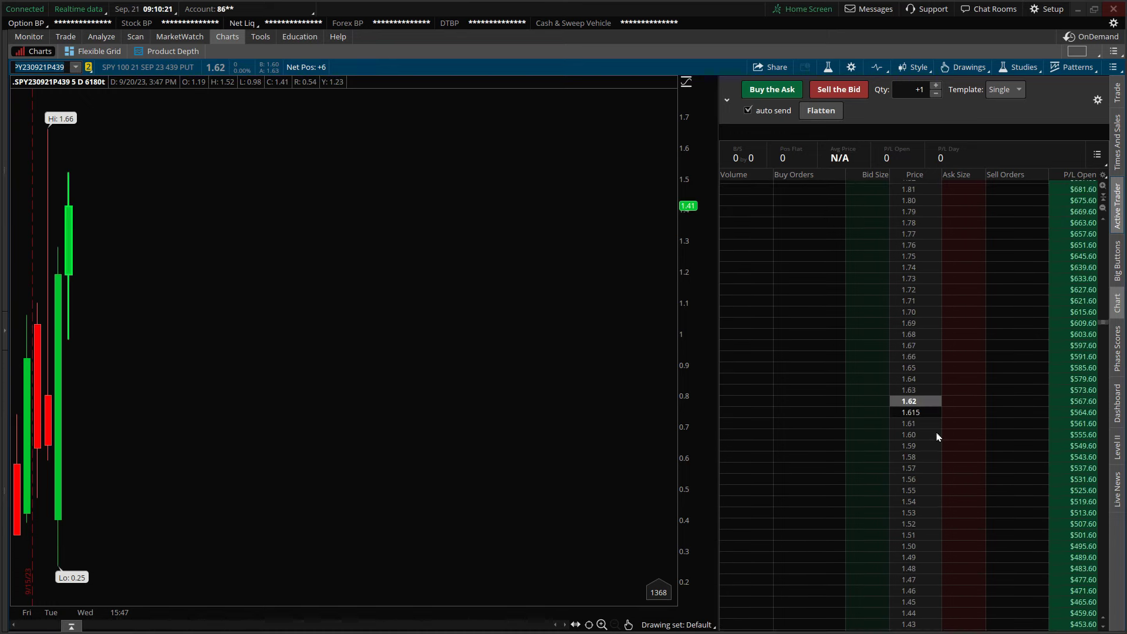
pyautogui.scroll(12, 920, 341)
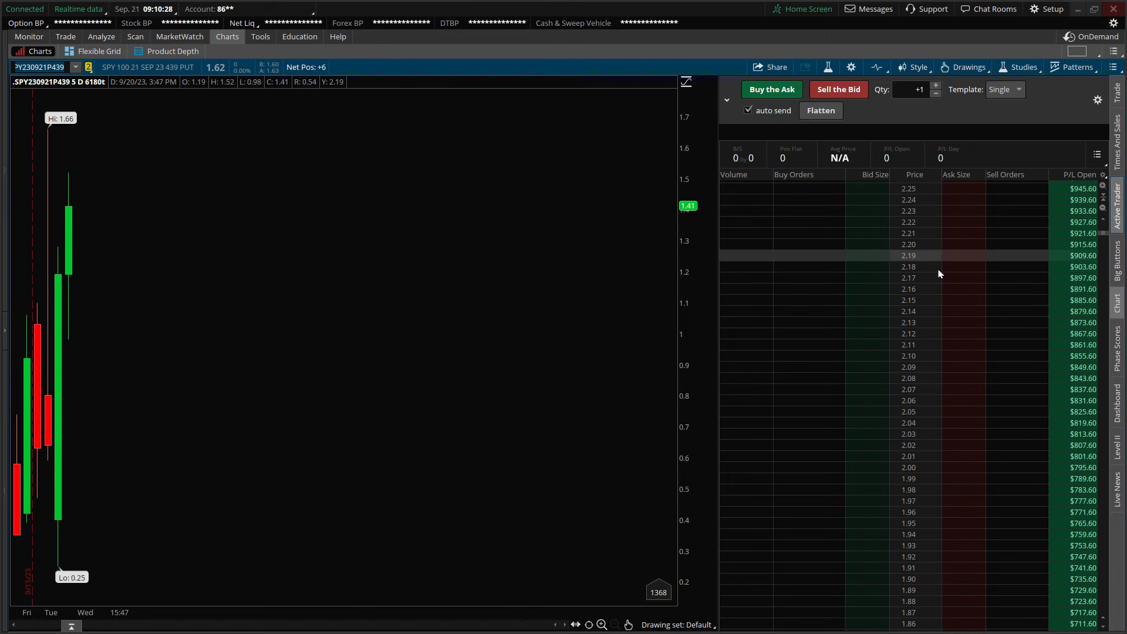
pyautogui.click(957, 290)
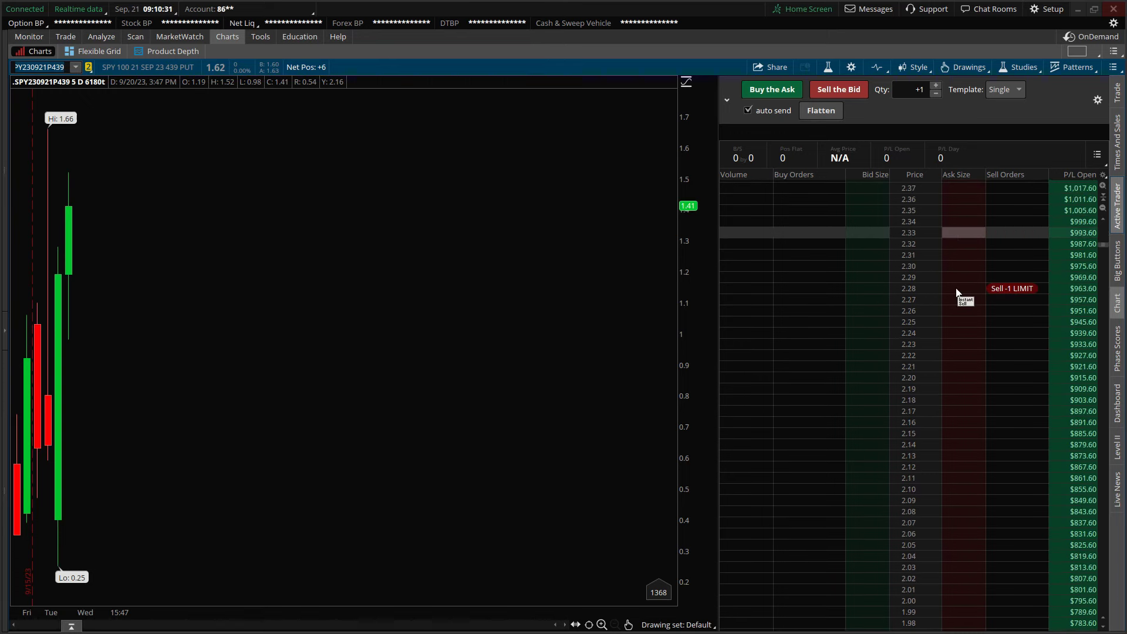
pyautogui.scroll(10, 957, 292)
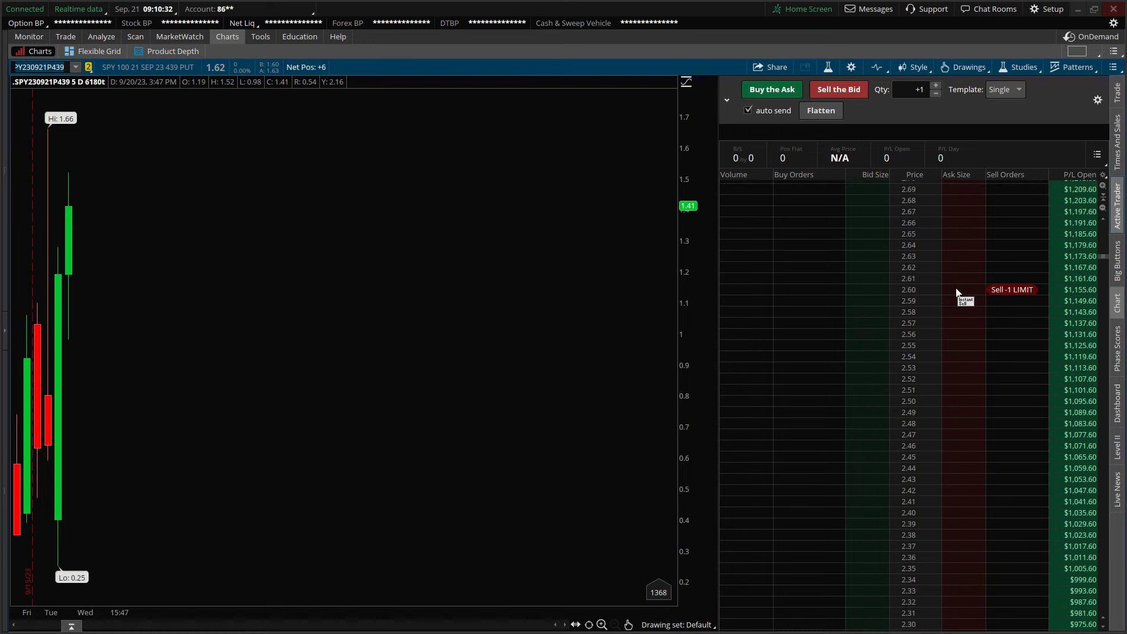
pyautogui.scroll(7, 957, 292)
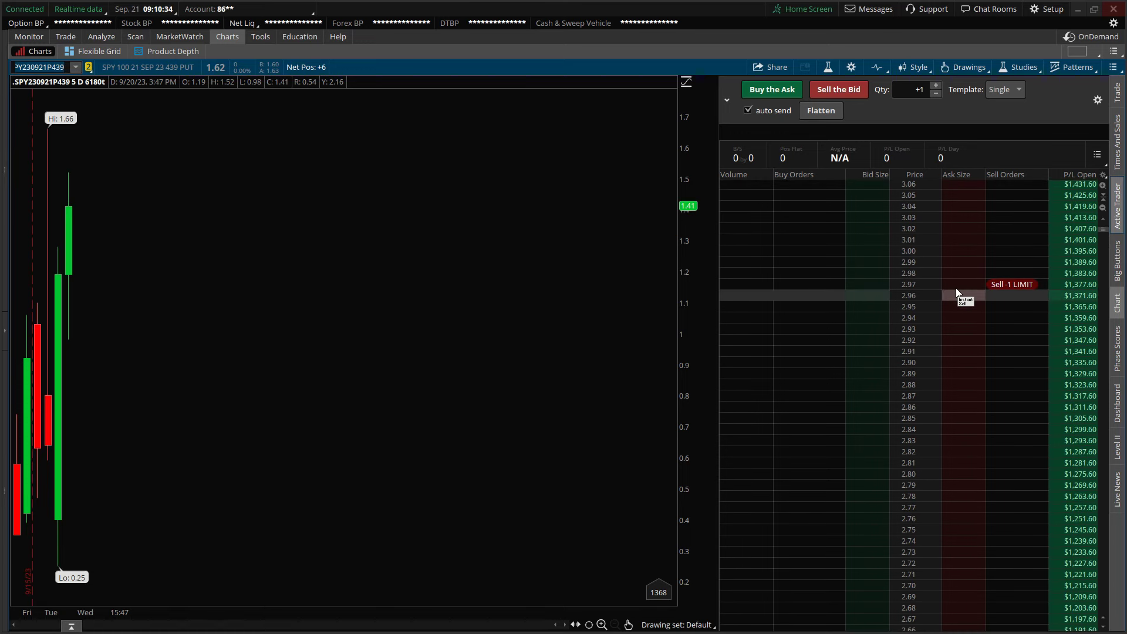
pyautogui.scroll(3, 957, 287)
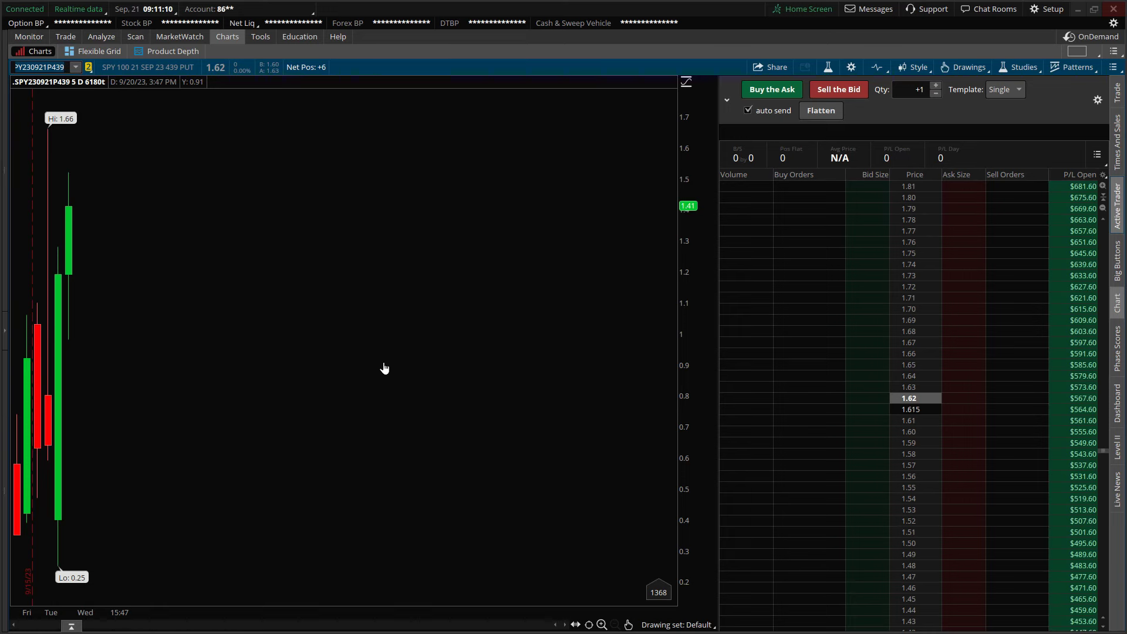
# Scroll up the 439 put's Active Trader ladder ahead of the 9:30 open.
pyautogui.scroll(20, 910, 411)
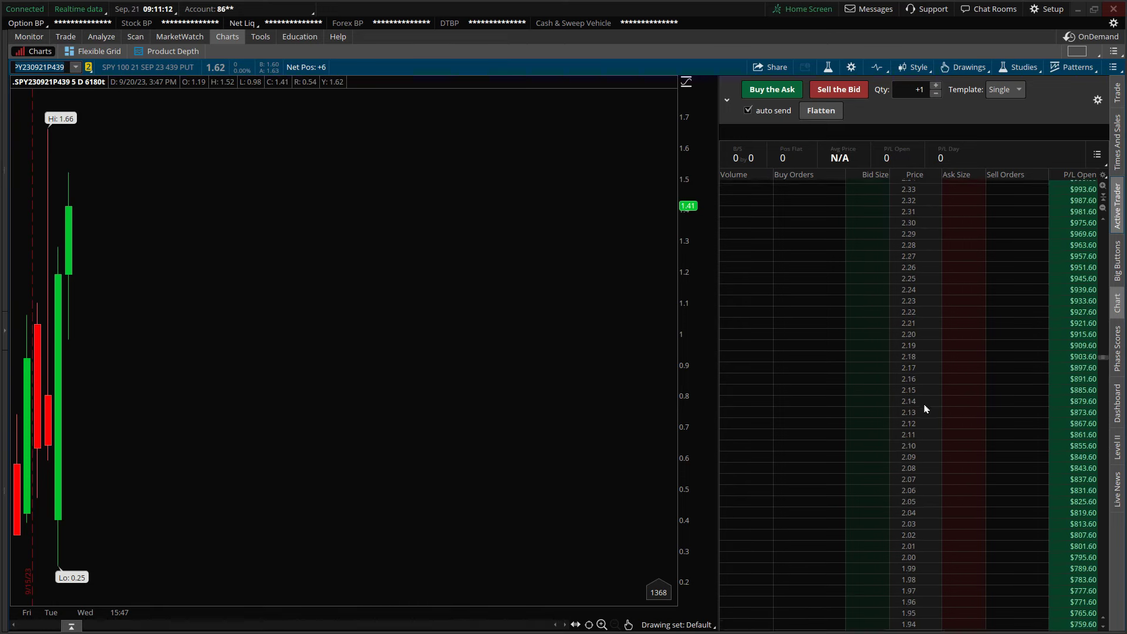
pyautogui.scroll(5, 926, 409)
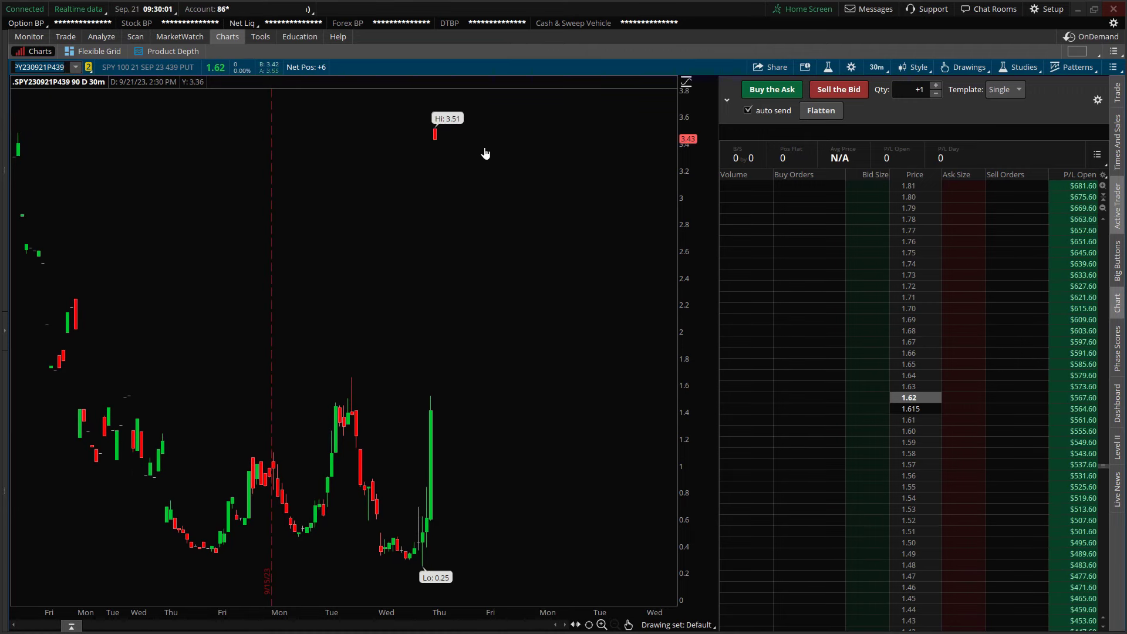
# Set quantity to 6 and sell all six 439 puts with a 3.50 limit from the ladder.
pyautogui.scroll(10, 928, 323)
pyautogui.scroll(20, 931, 314)
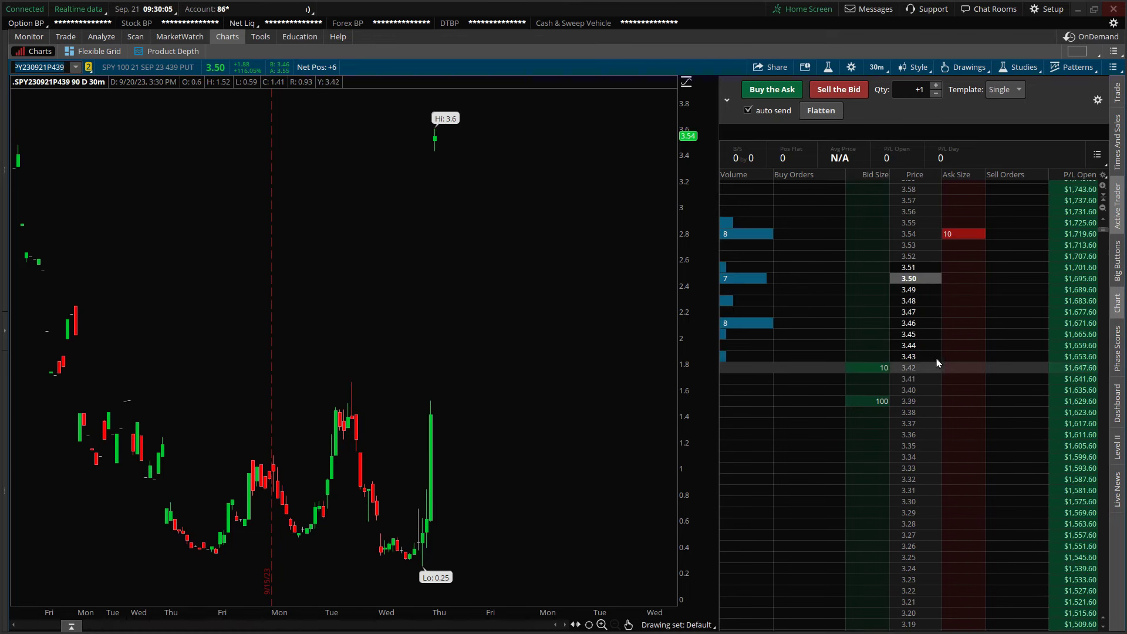
pyautogui.click(936, 85)
pyautogui.click(936, 84)
pyautogui.click(936, 85)
pyautogui.click(935, 84)
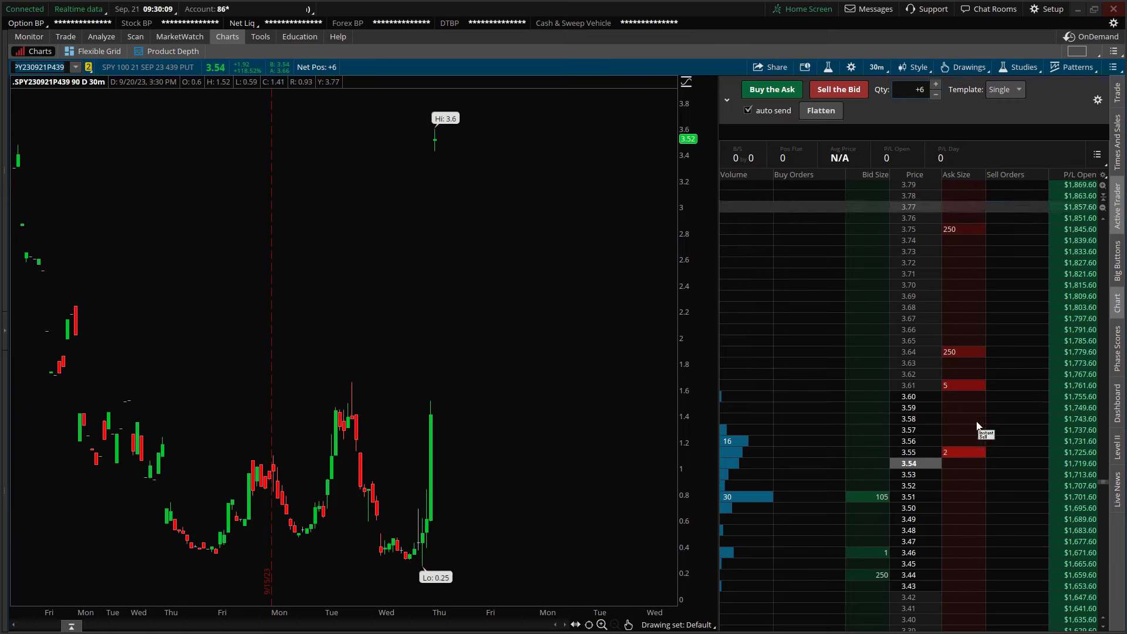
pyautogui.click(958, 532)
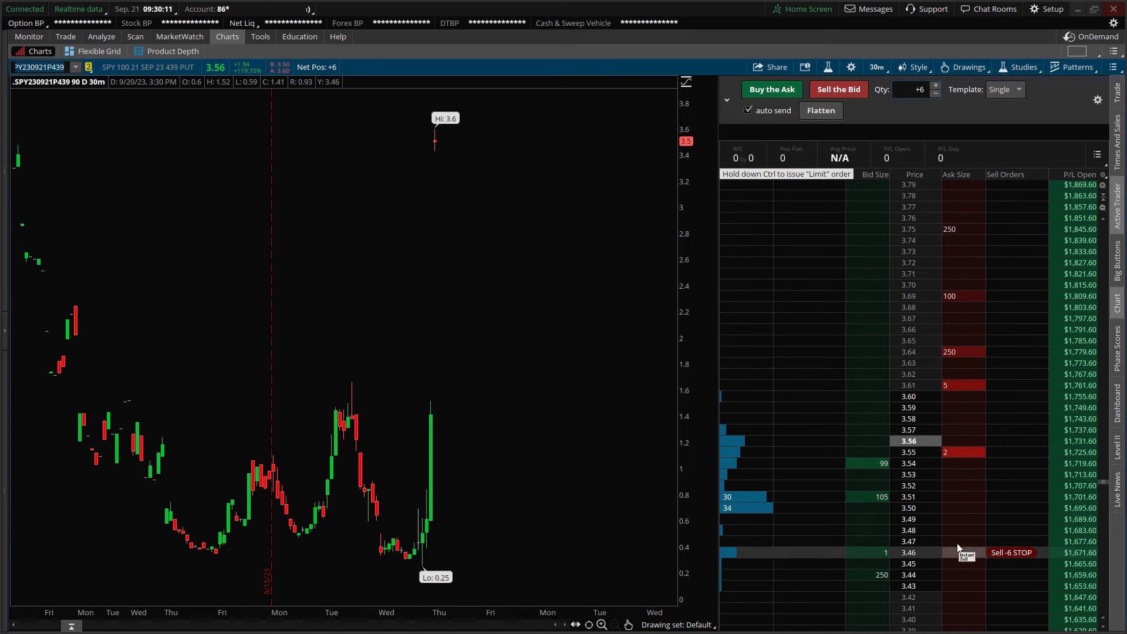
pyautogui.keyDown('ctrl'); pyautogui.click(966, 508); pyautogui.keyUp('ctrl')
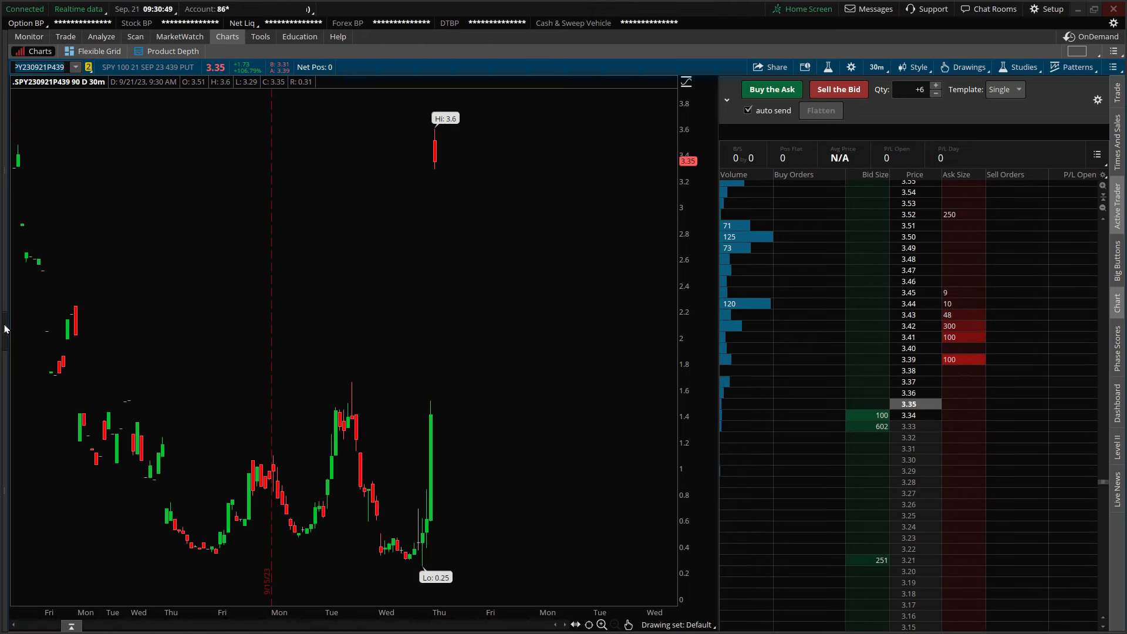
# In the sidebar Calculator, multiply the 3.50 exit price by 100 to get 350.
pyautogui.click(4, 328)
pyautogui.click(94, 403)
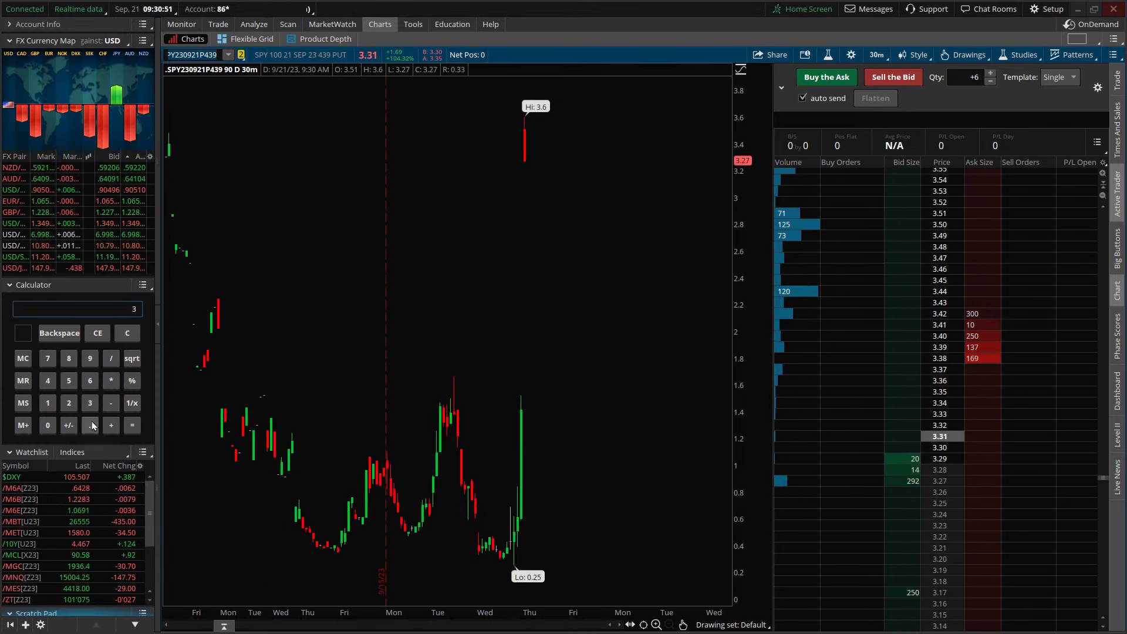
pyautogui.click(90, 425)
pyautogui.click(69, 381)
pyautogui.click(47, 425)
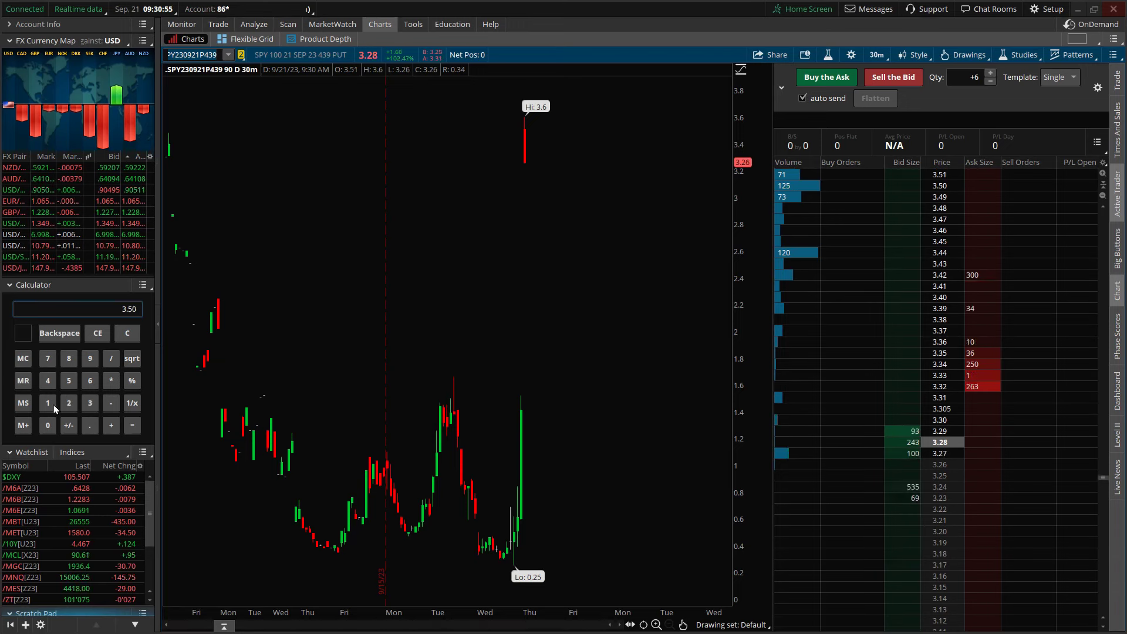
pyautogui.click(47, 425)
pyautogui.click(47, 425)
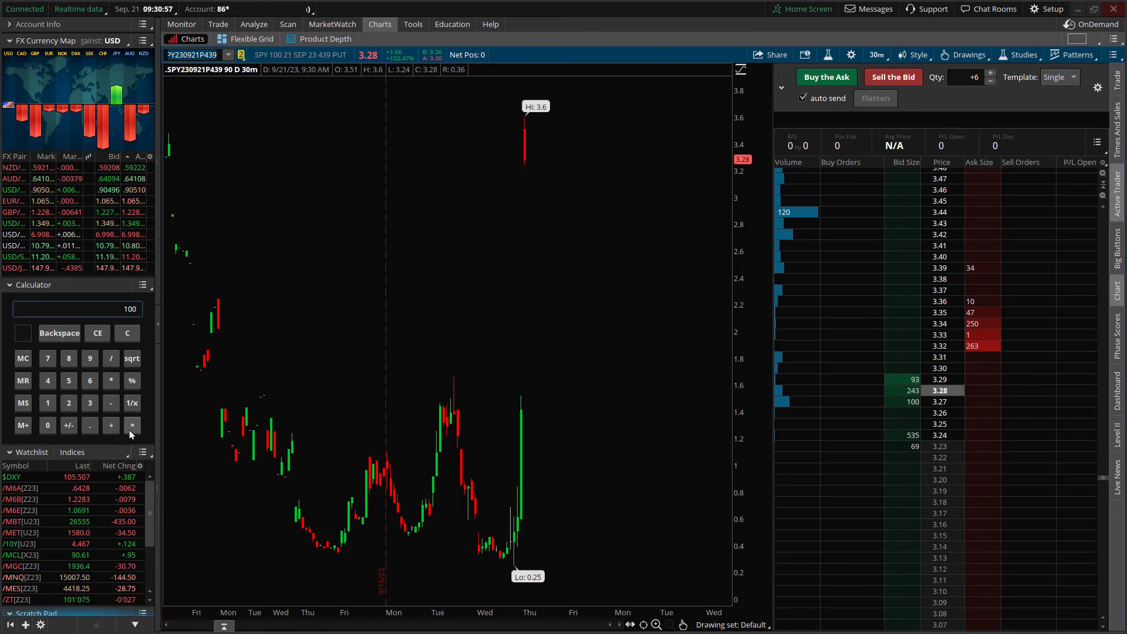
pyautogui.click(132, 425)
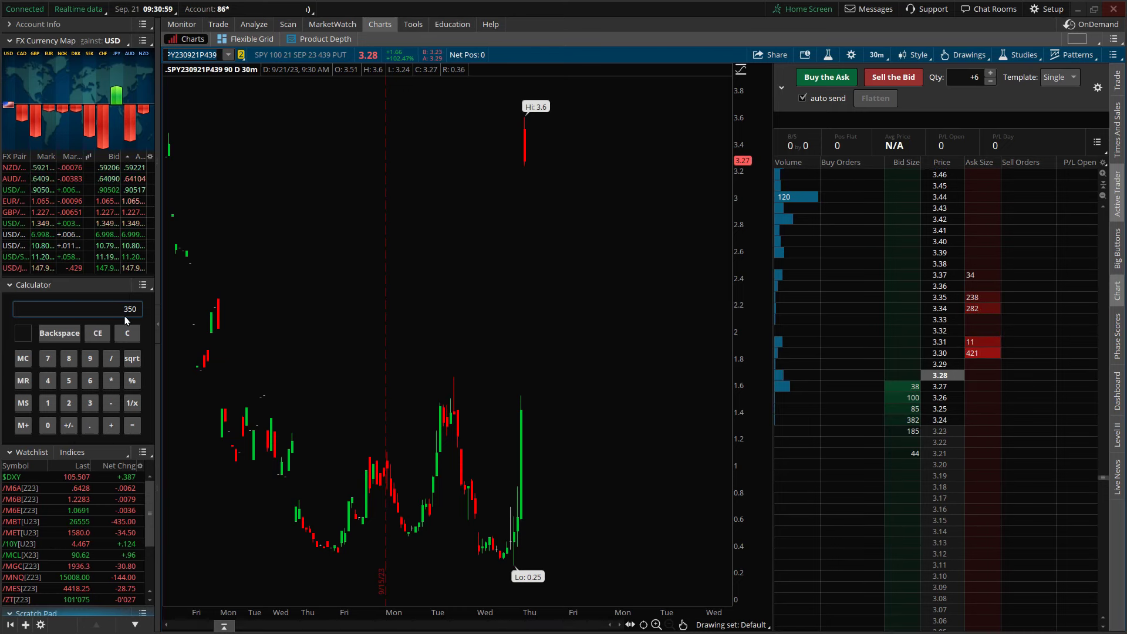
# Multiply by 6 for 2,100, subtract 400 for 1,700, then clear and hide the sidebar.
pyautogui.click(111, 380)
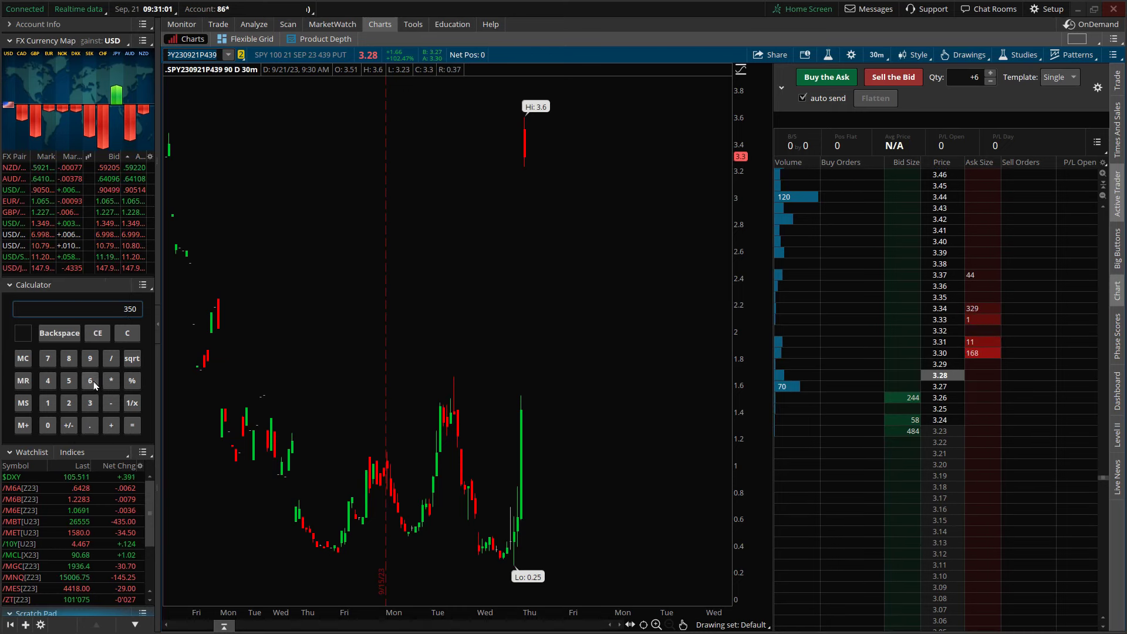
pyautogui.click(90, 381)
pyautogui.click(132, 425)
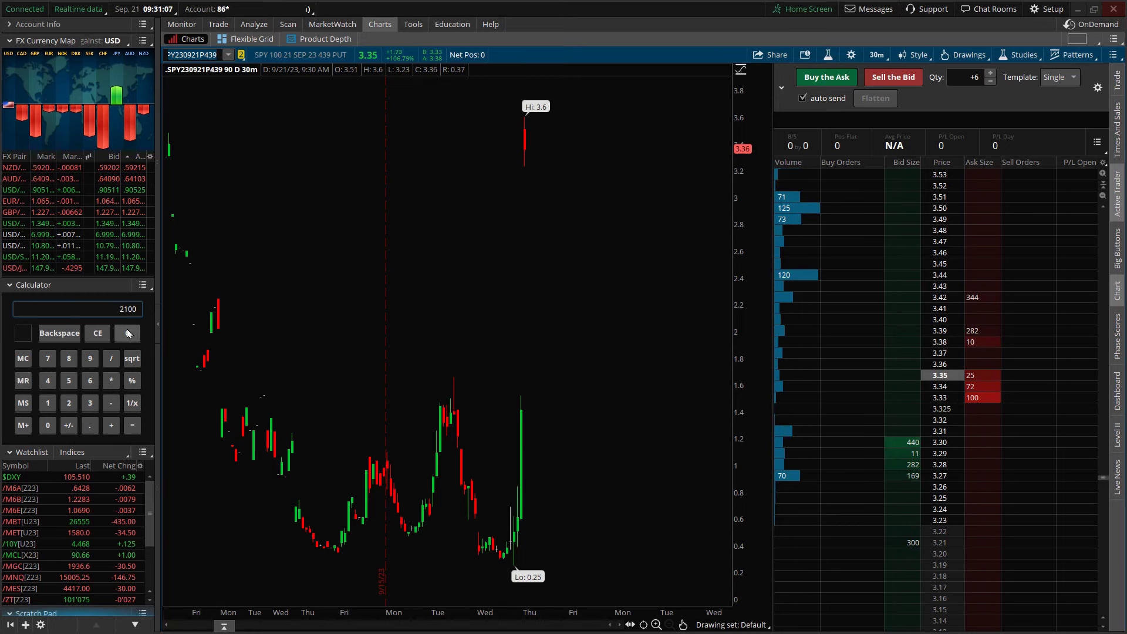
pyautogui.click(48, 380)
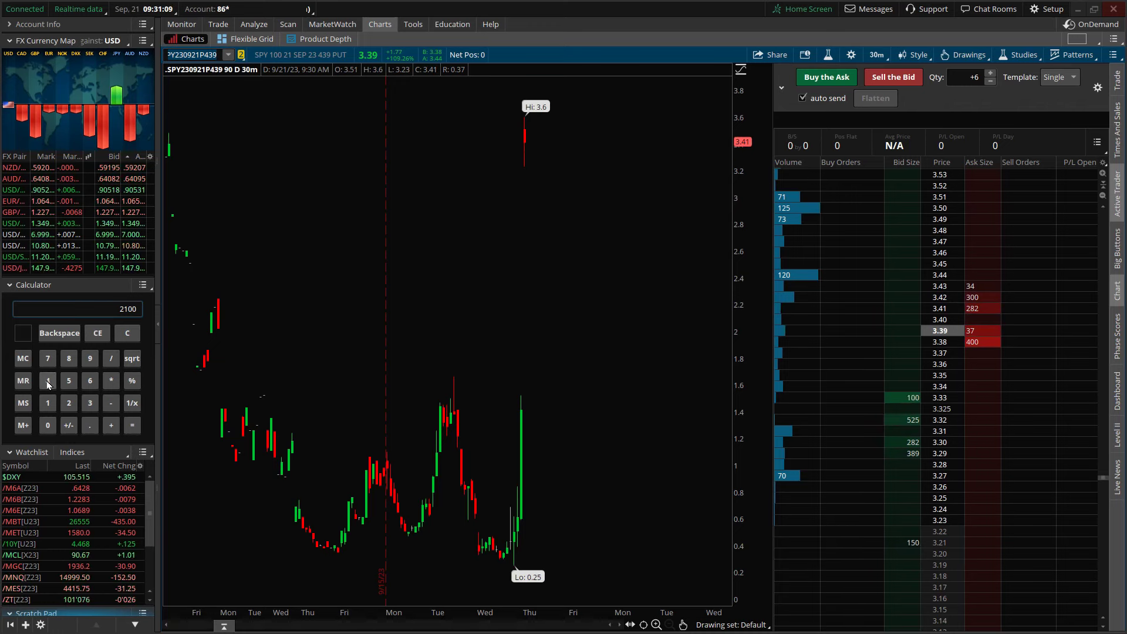
pyautogui.click(47, 425)
pyautogui.click(47, 425)
pyautogui.click(132, 425)
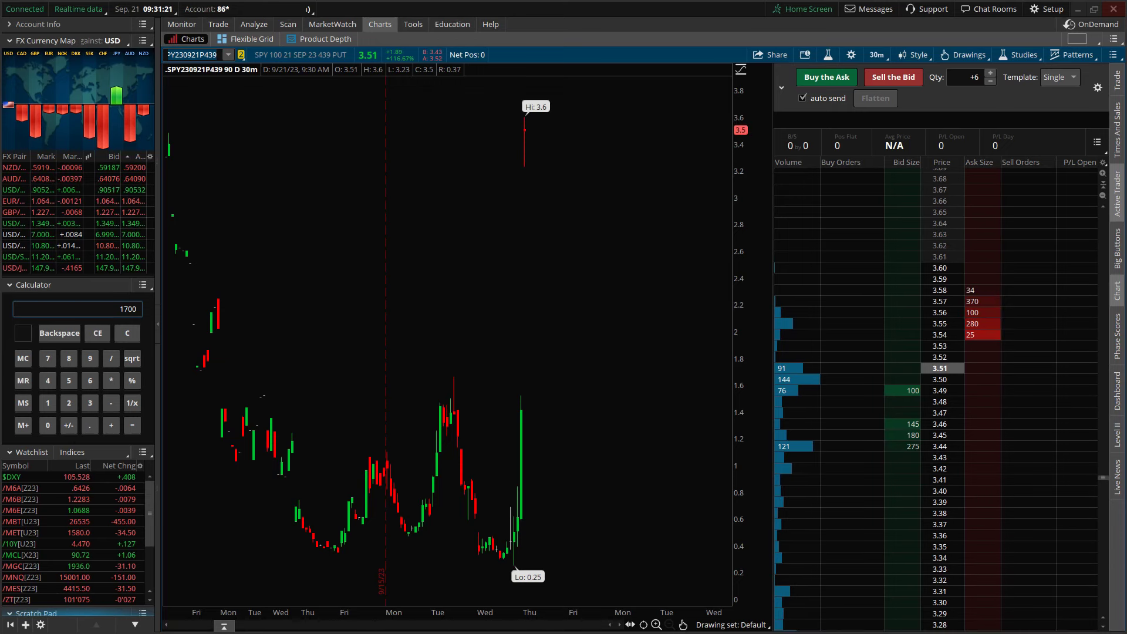
pyautogui.click(122, 338)
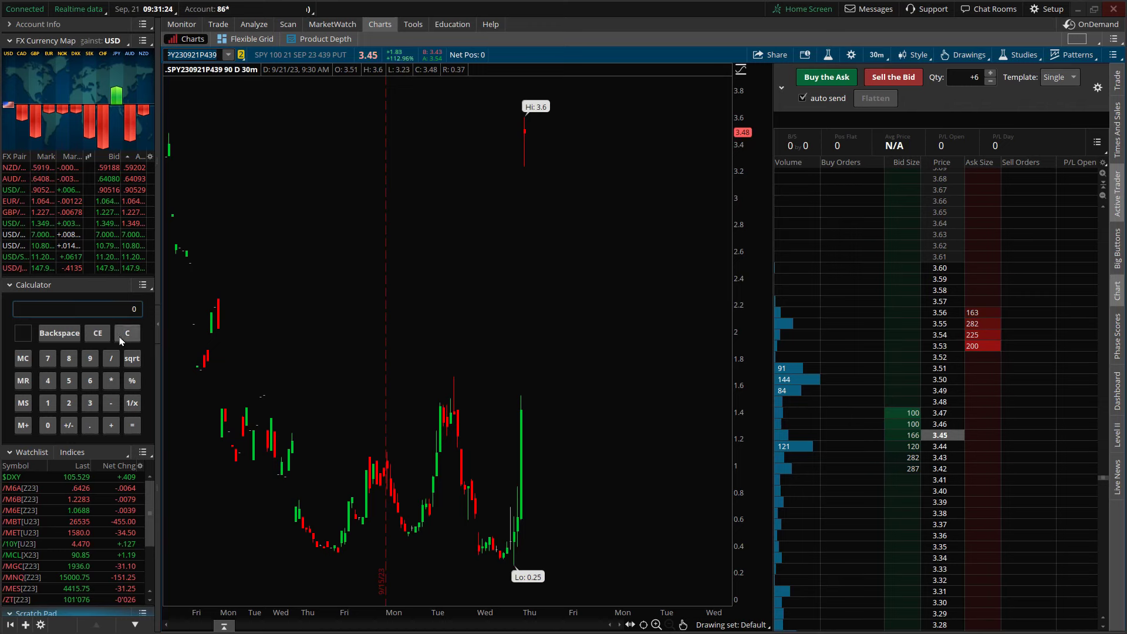
pyautogui.click(158, 327)
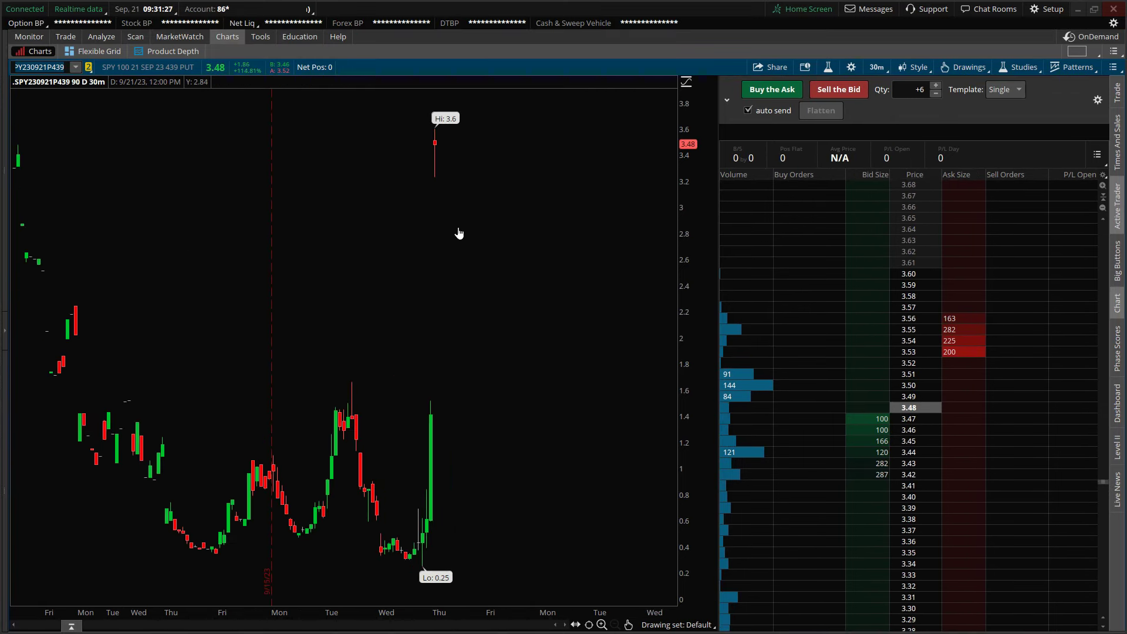